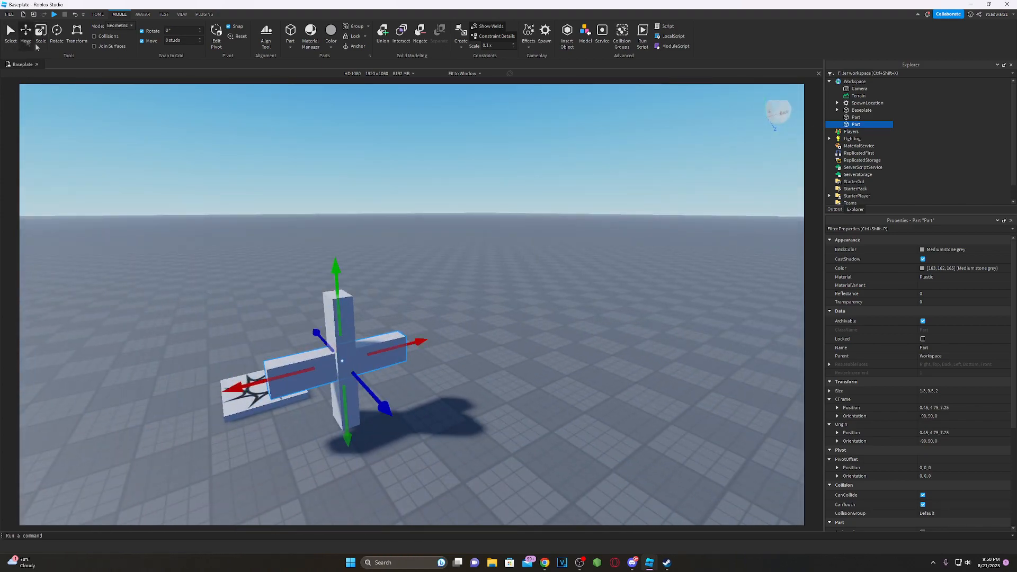
Raise the horizontal crossbar to a Y position of 8.3, near the top of the vertical post.
key("f")
left_click_drag(450, 214, 450, 163)
left_click(371, 331)
left_click(445, 401)
key("a")
right_click_drag(445, 401, 446, 400)
key("w")
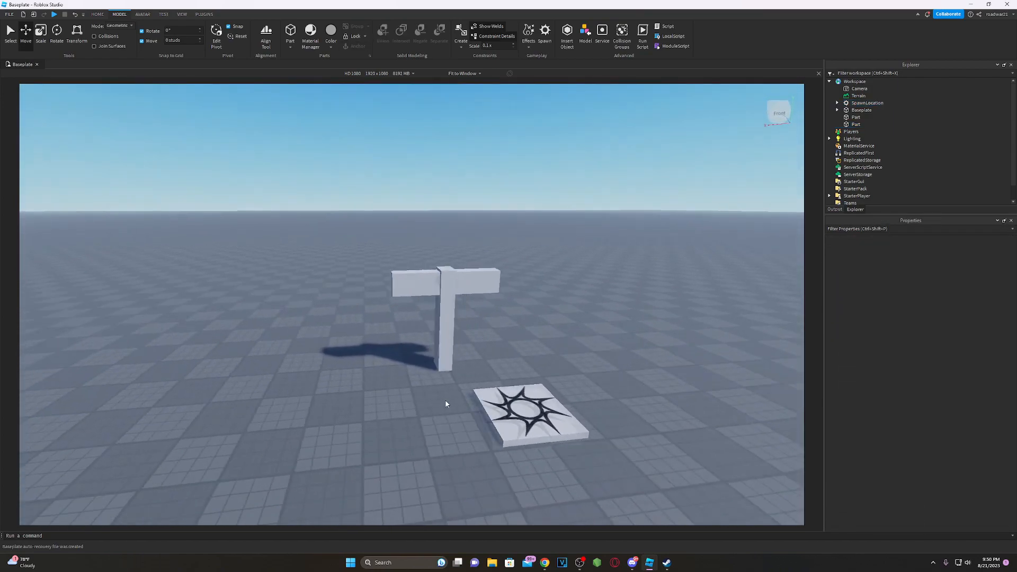
left_click(401, 274)
key("d")
right_click_drag(401, 275, 401, 274)
key("a")
right_click_drag(549, 370, 542, 347)
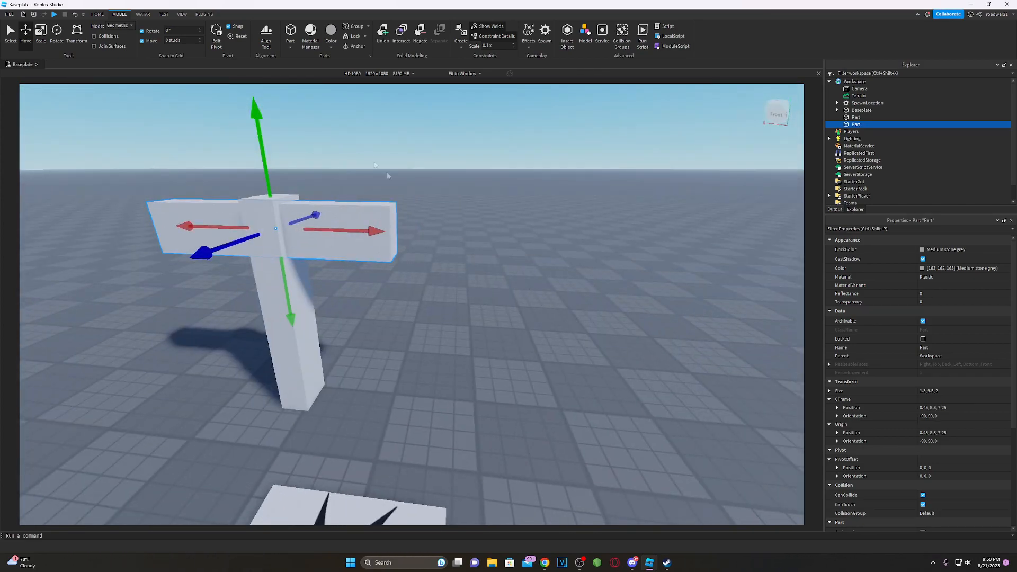
Negate the crossbar and union it with the post to cut an opening through the post.
left_click(425, 44)
left_click(495, 297)
right_click_drag(495, 298, 463, 305)
key("d")
key("a")
key("d")
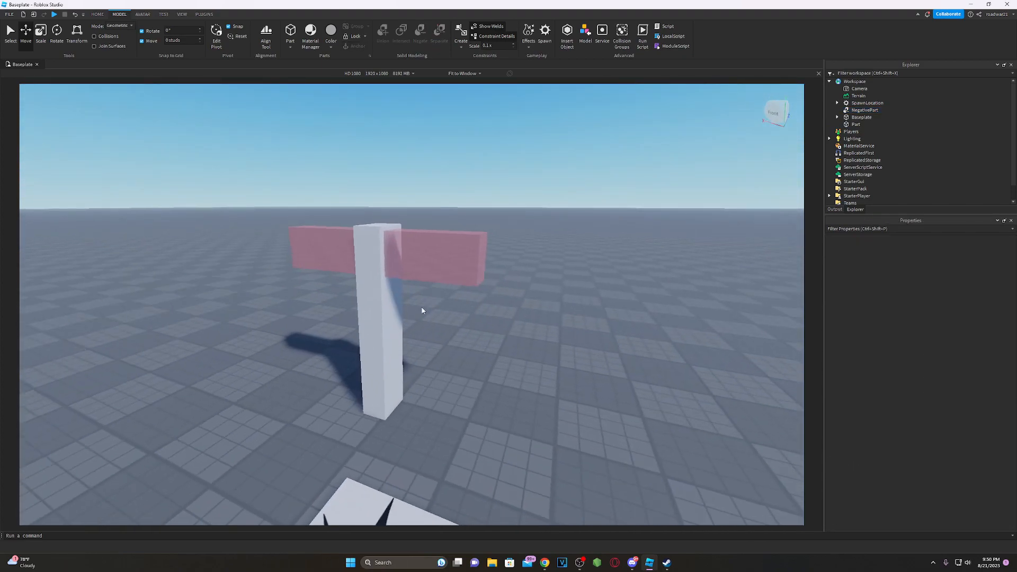
left_click(386, 312)
left_click(440, 253, "ctrl")
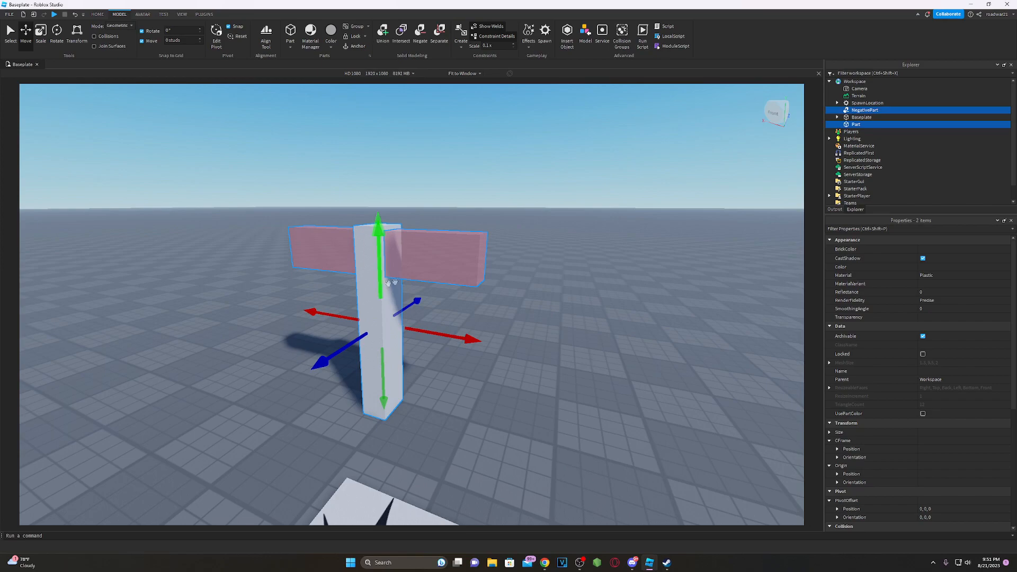
left_click(381, 37)
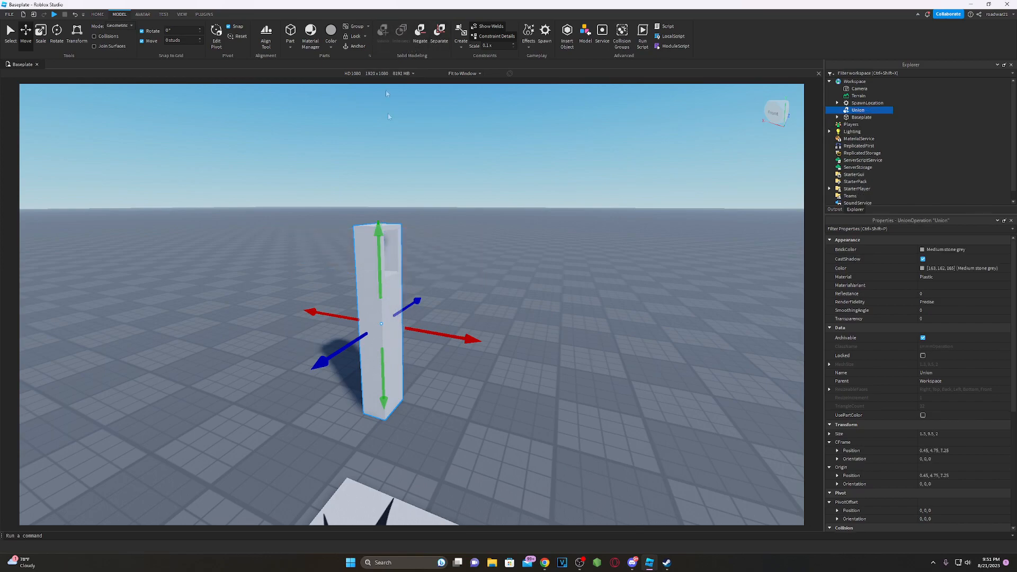
Inspect the opening cut through the post, and undo both the union and the negation of the crossbar.
left_click(532, 310)
key("w")
right_click_drag(533, 310, 532, 308)
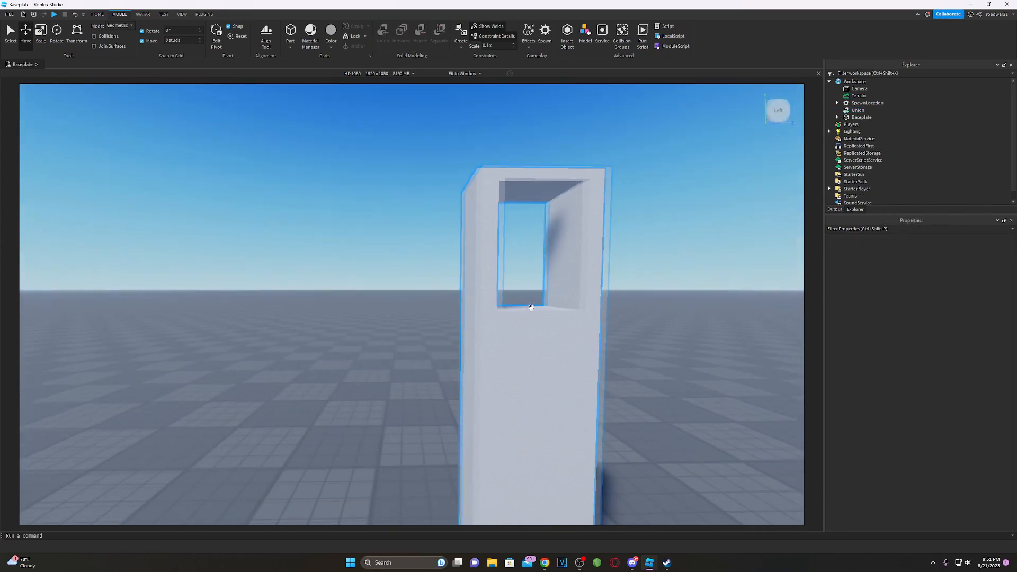
key("s")
key("d")
key("d")
right_click_drag(436, 246, 435, 242)
key("w")
key("a")
key("a")
key("d")
key("e")
key("s")
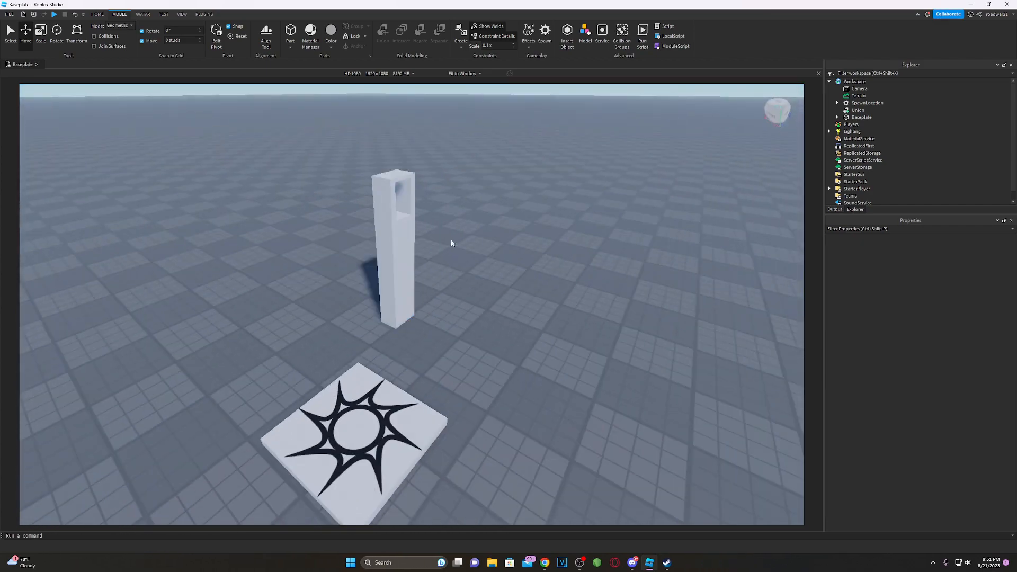
key("ctrl+z")
key("ctrl+z")
Try to union the post and crossbar and scale the result upward to about 11.65 studs tall.
left_click(531, 343)
left_click(436, 188)
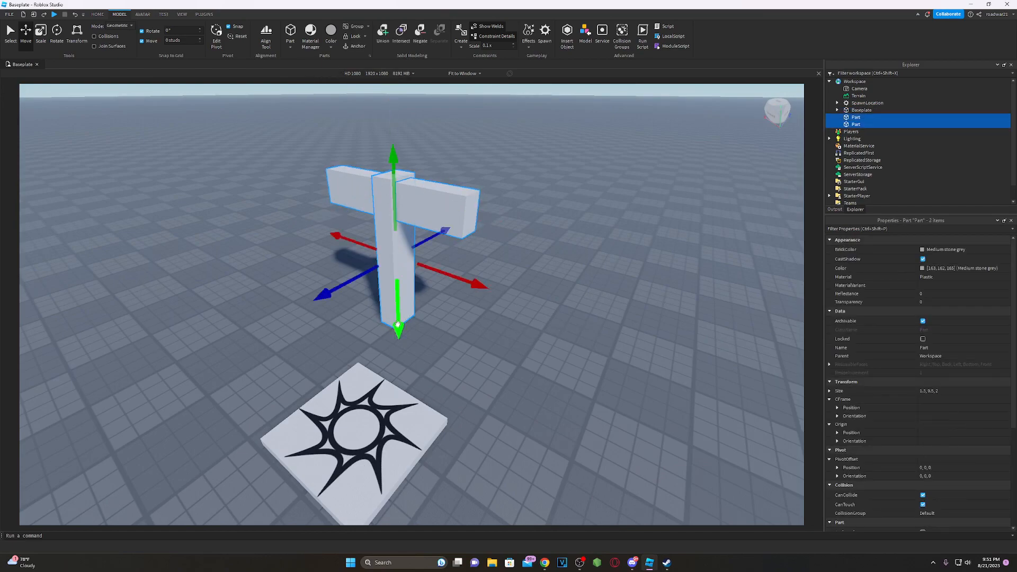
key("ctrl+shift+g")
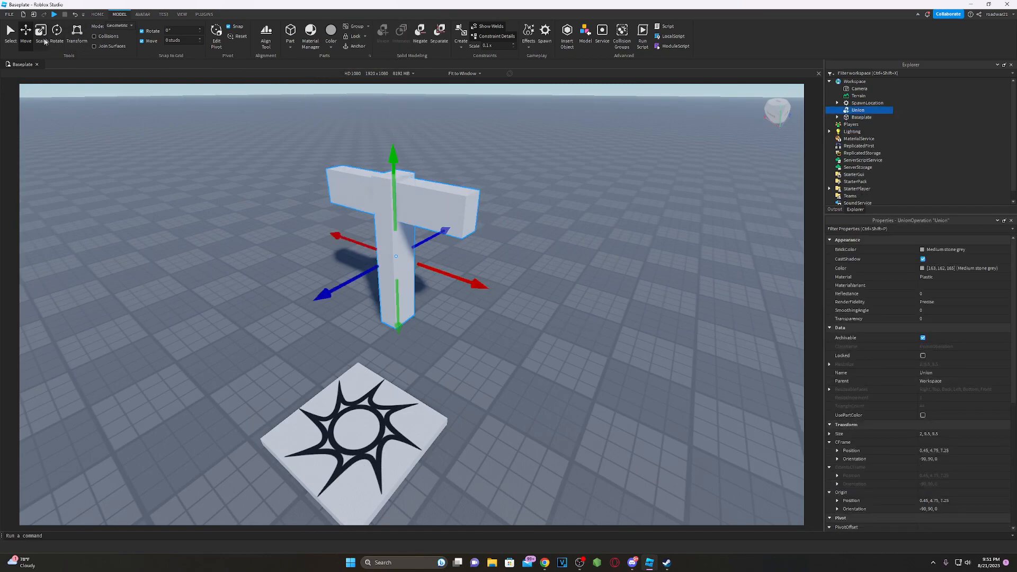
left_click_drag(400, 153, 416, 97)
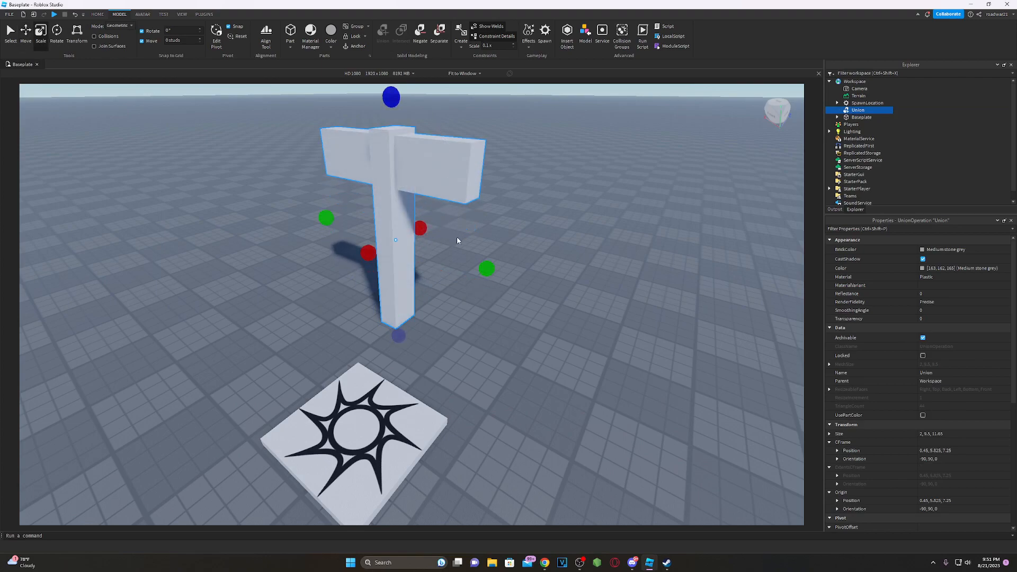
key("ctrl+z")
key("ctrl+z")
Try the Intersect operation on the post and crossbar to keep only their overlapping volume.
left_click(410, 262)
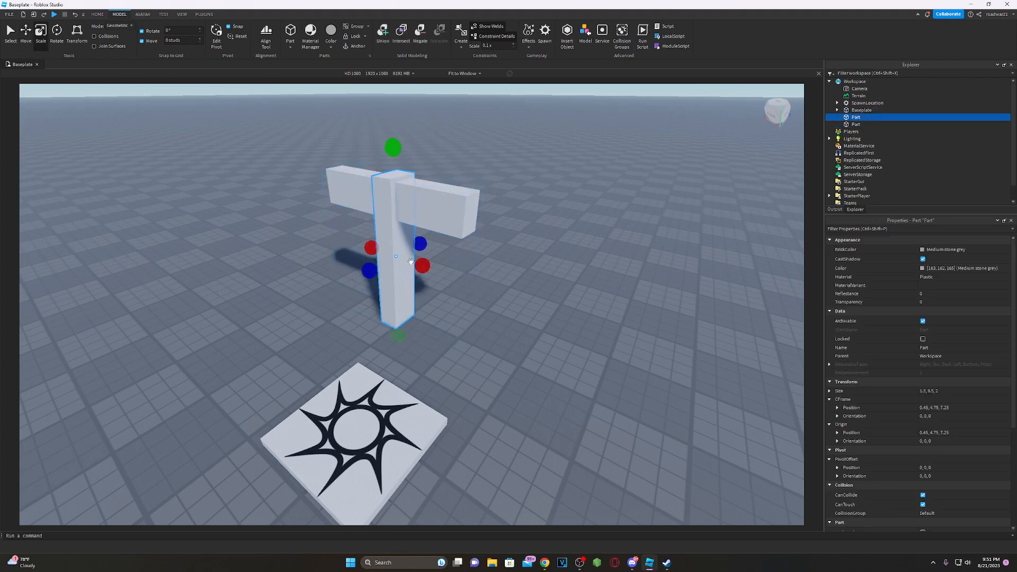
left_click(401, 42)
left_click(493, 298)
key("w")
right_click_drag(492, 298, 525, 310)
key("s")
key("ctrl+z")
Intersect the post and crossbar once more, examine the overlap from several angles, and undo the operation.
key("d")
left_click(472, 292)
key("w")
key("a")
key("d")
key("s")
left_click_drag(220, 174, 466, 351)
left_click(401, 34)
left_click(533, 307)
right_click_drag(533, 307, 535, 309)
key("d")
key("w")
key("d")
key("s")
key("ctrl+z")
Select both the post and the crossbar and union them into a single T-shape.
key("d")
left_click(535, 309)
right_click_drag(412, 355, 412, 354)
key("d")
key("w")
left_click(363, 270)
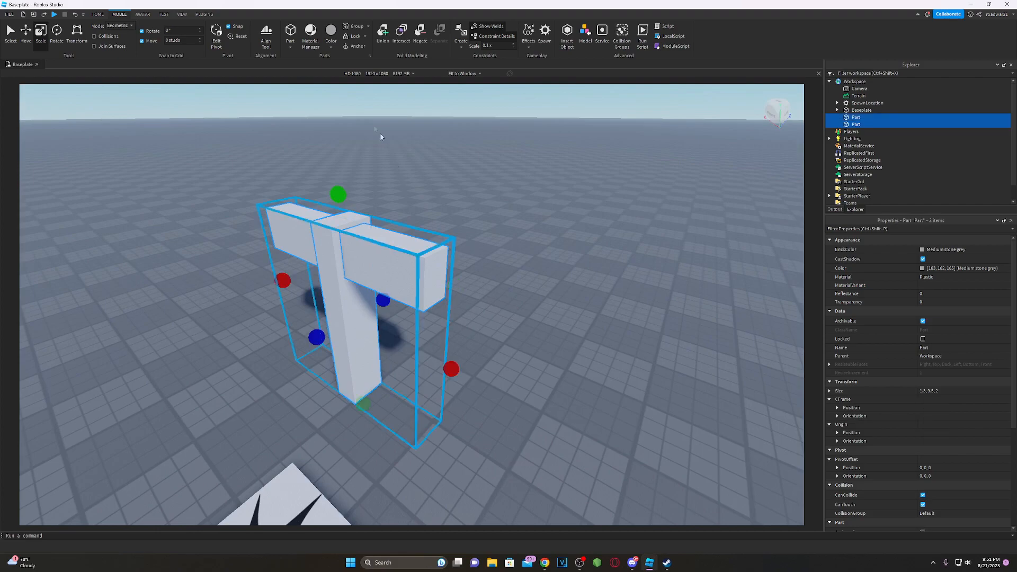
left_click(383, 33)
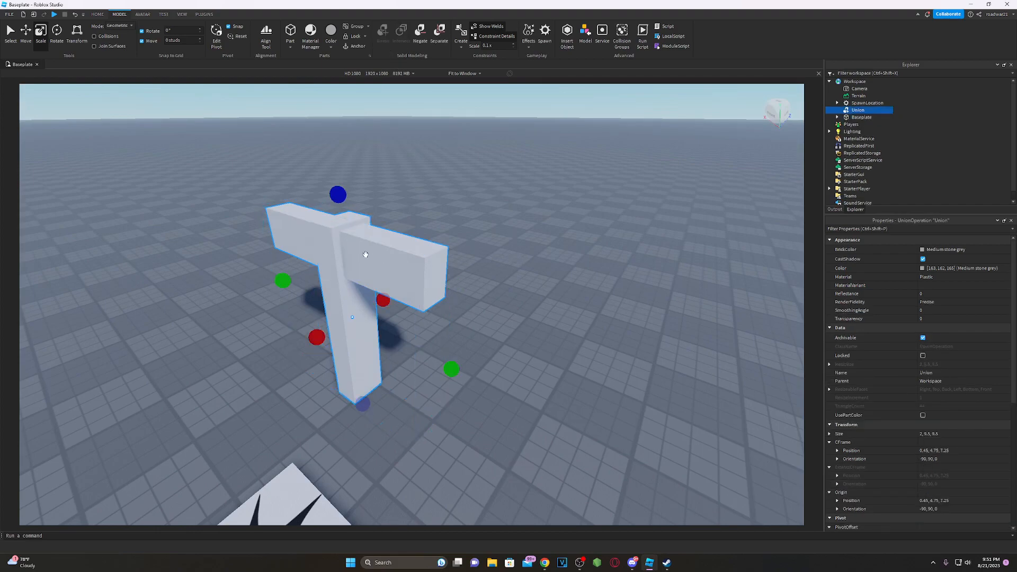
Duplicate the T-shaped union and place the copy beside it so the two crossbars meet end to end.
left_click_drag(310, 291, 465, 363)
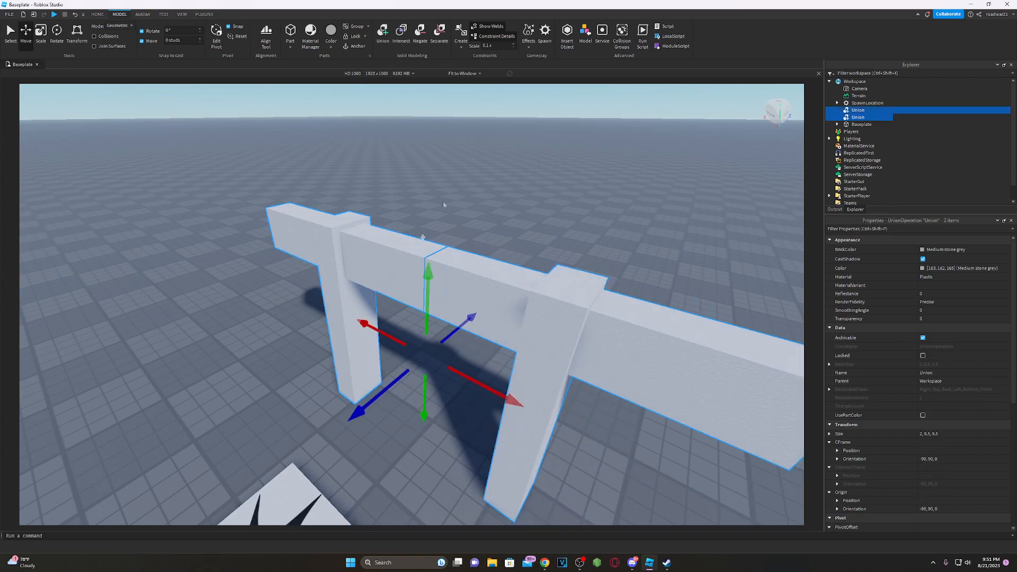
Union the two adjoining T-shapes into one solid and separate them again.
right_click_drag(475, 243, 475, 243)
key("a")
left_click(365, 392)
right_click_drag(384, 378, 386, 380)
key("w")
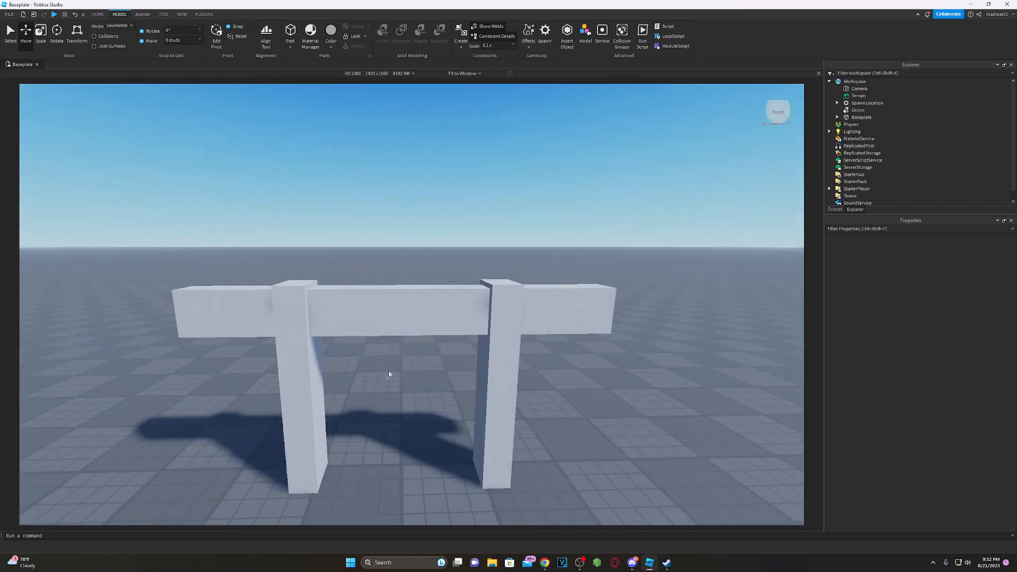
left_click(409, 326)
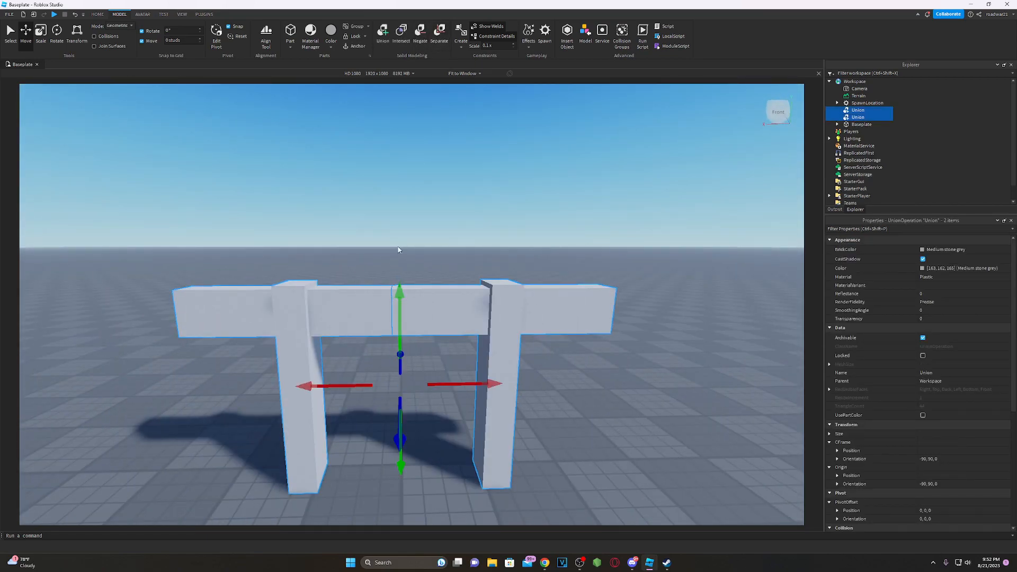
Shift the copied T-shape slightly out of line with the original one.
left_click(648, 386)
right_click_drag(648, 386, 632, 373)
key("d")
left_click_drag(569, 371, 567, 493)
key("s")
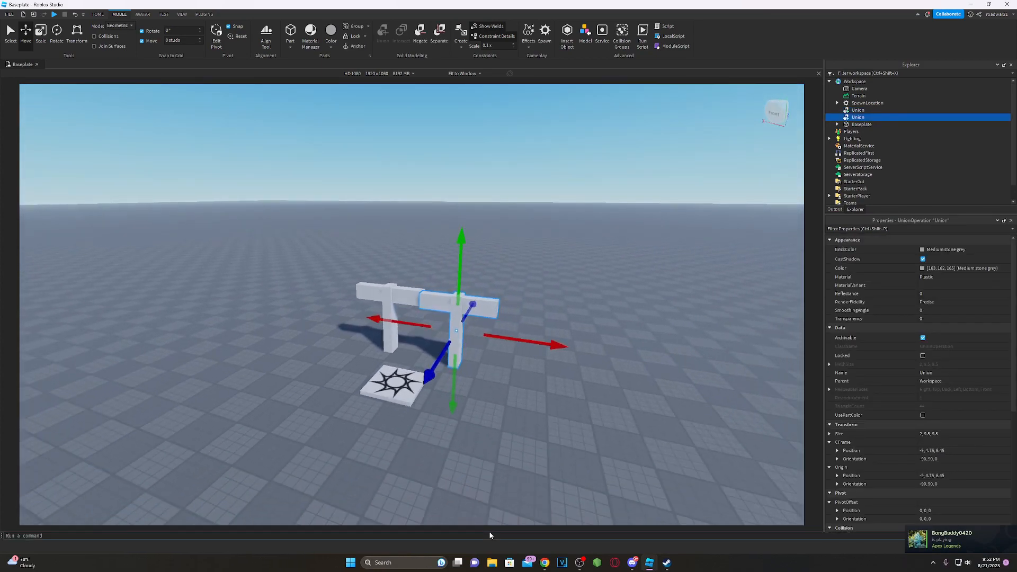
left_click(471, 459)
right_click_drag(472, 459, 472, 459)
key("d")
key("s")
left_click(380, 352)
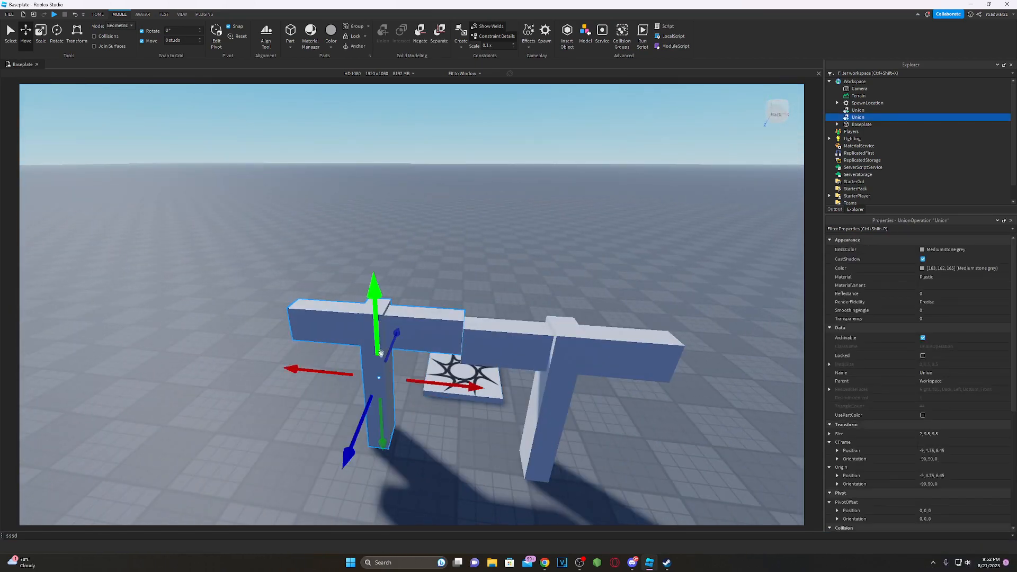
Move the copied T-shape well clear of the original, to a Z position of about 15.8.
left_click_drag(364, 420, 347, 493)
left_click(449, 481)
key("d")
right_click_drag(449, 481, 418, 477)
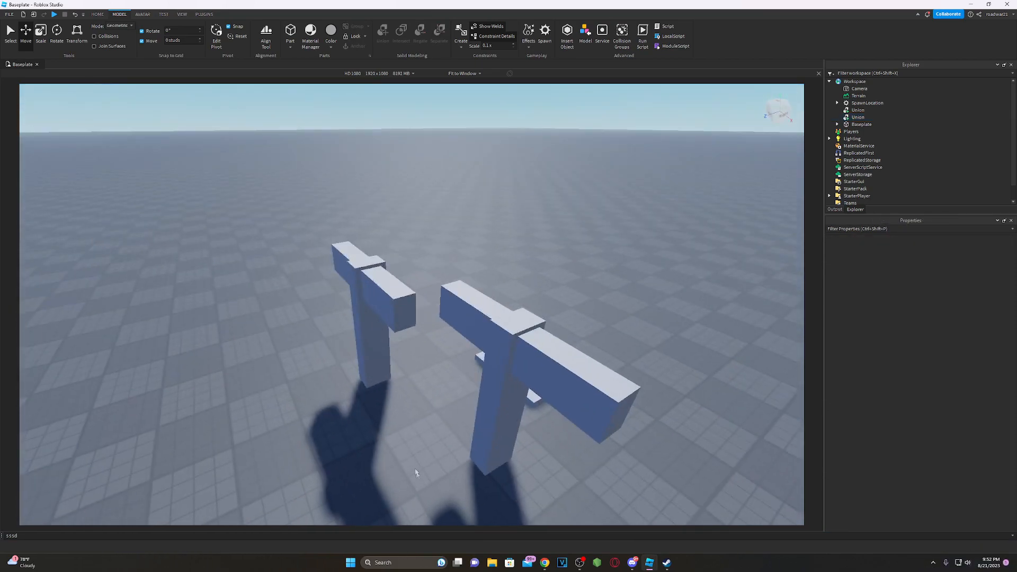
key("a")
left_click_drag(455, 373, 383, 394)
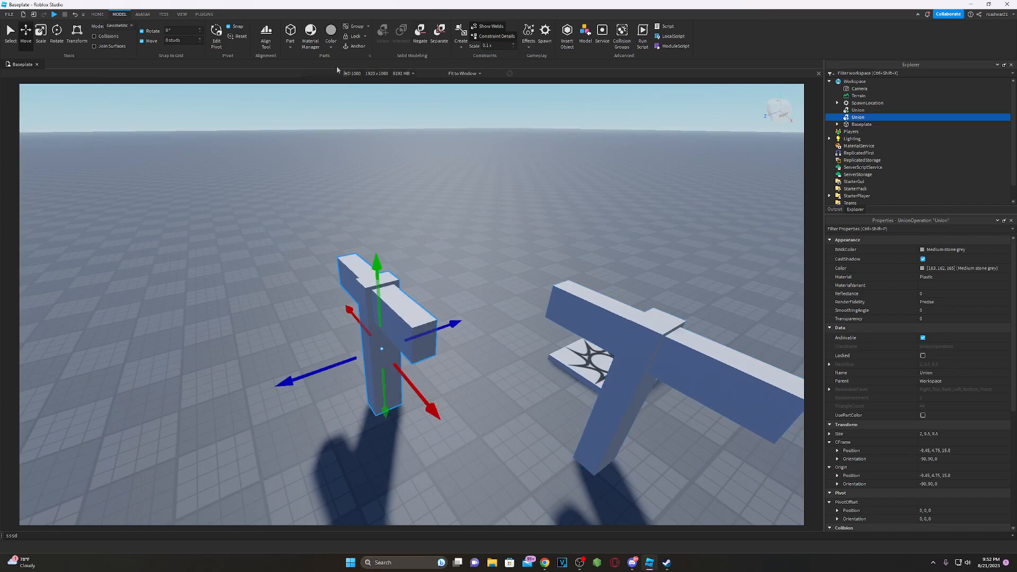
Set the color of the copied T-shaped union to Really red.
left_click(329, 46)
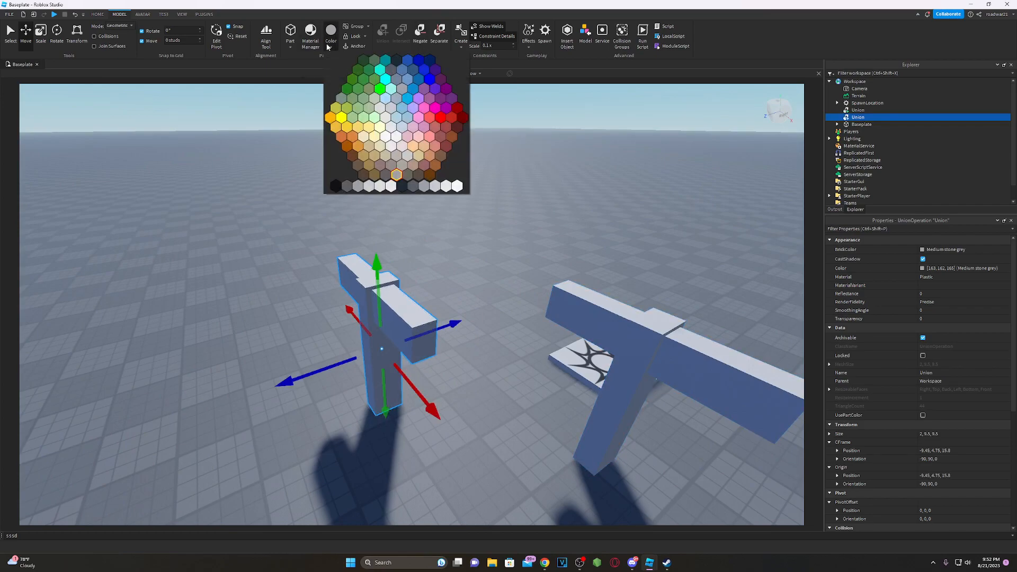
left_click(440, 119)
left_click(480, 241)
key("d")
right_click_drag(480, 241, 460, 245)
key("a")
key("a")
key("d")
Separate the copied T-shape, color its two parts red and union them again.
left_click(367, 263)
key("ctrl+shift+u")
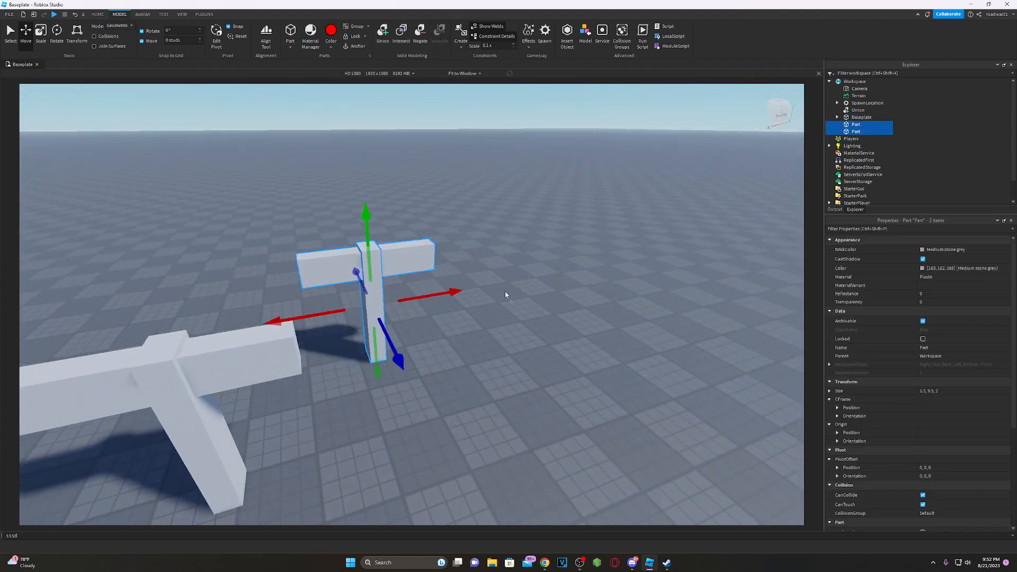
left_click(330, 32)
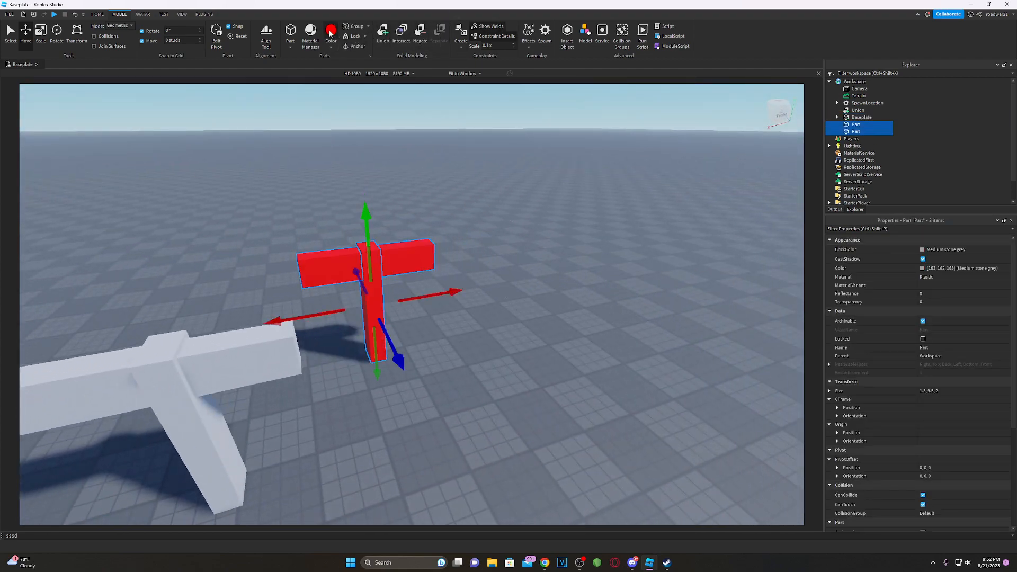
left_click(381, 37)
Move the red T-shape farther sideways and set its union color to Lapis.
left_click_drag(448, 292, 550, 275)
left_click(318, 44)
left_click(331, 47)
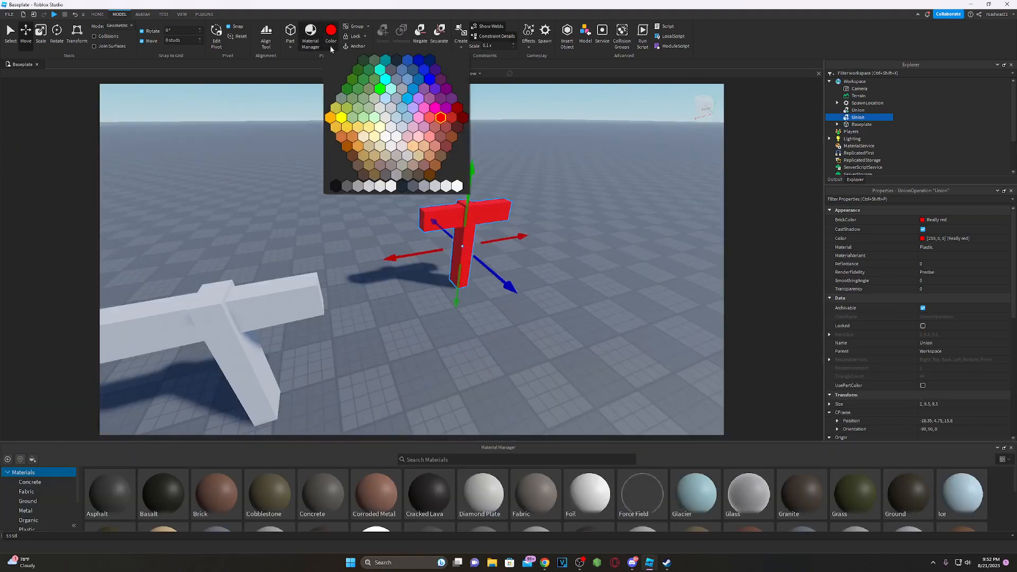
left_click(423, 71)
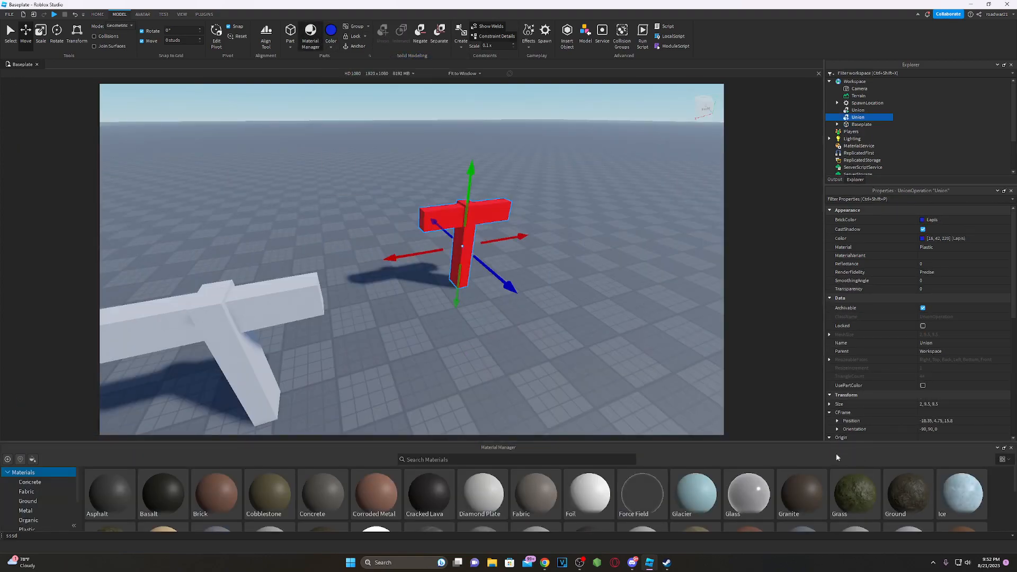
left_click(1011, 448)
Move the red T-shape roughly in line with the grey one, to about -16.8, 4.75, 7.35.
key("d")
right_click_drag(522, 269, 550, 270)
left_click(542, 277)
key("a")
key("d")
left_click(425, 253)
left_click_drag(421, 321, 333, 358)
Separate the grey T-shaped union back into its post and crossbar.
key("d")
right_click_drag(332, 358, 333, 358)
key("s")
left_click(294, 323)
key("a")
left_click(318, 296)
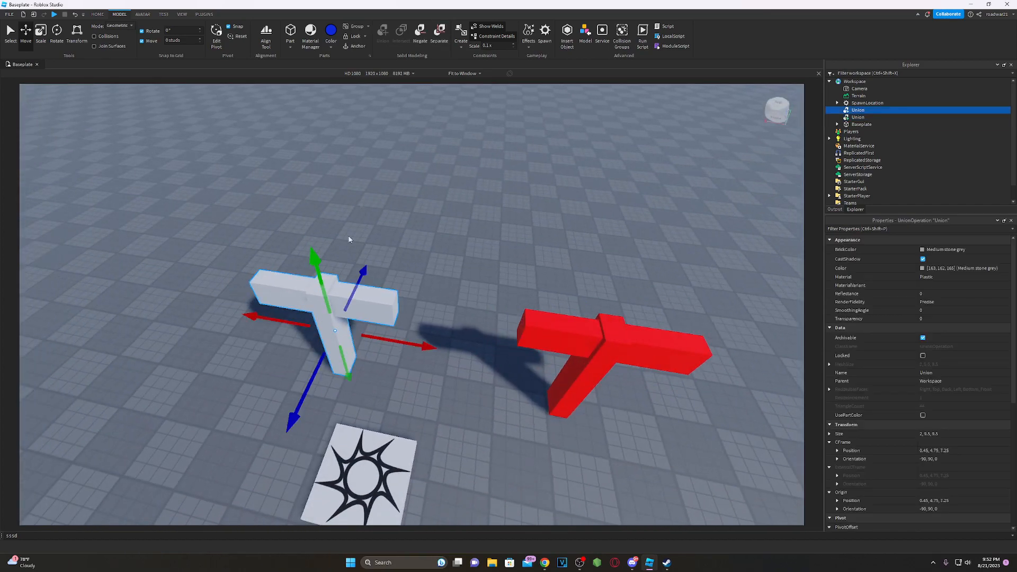
left_click(438, 36)
Color the separated post blue and the crossbar Dusty Rose.
left_click(479, 275)
key("d")
right_click_drag(479, 275, 479, 274)
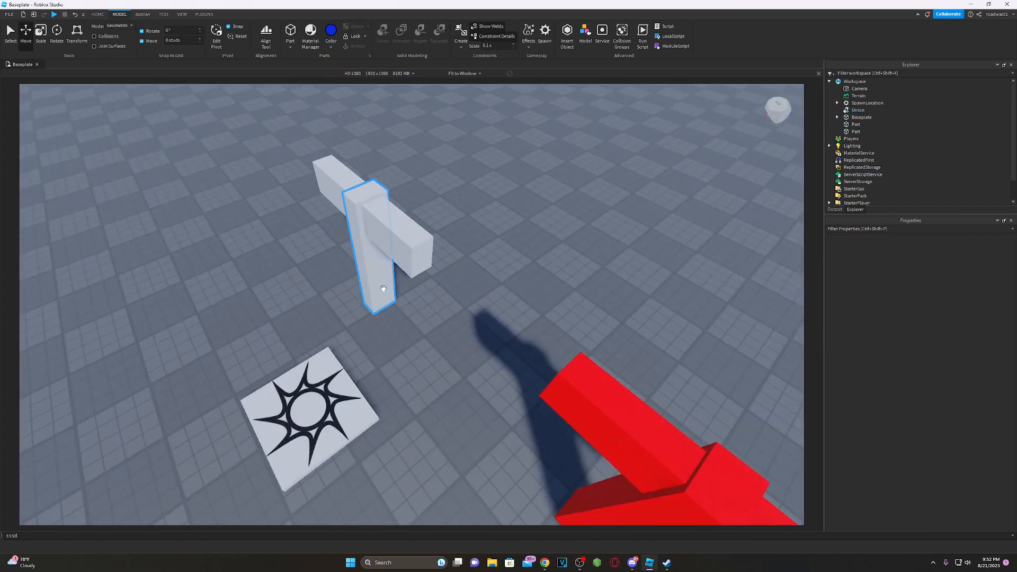
left_click(393, 230)
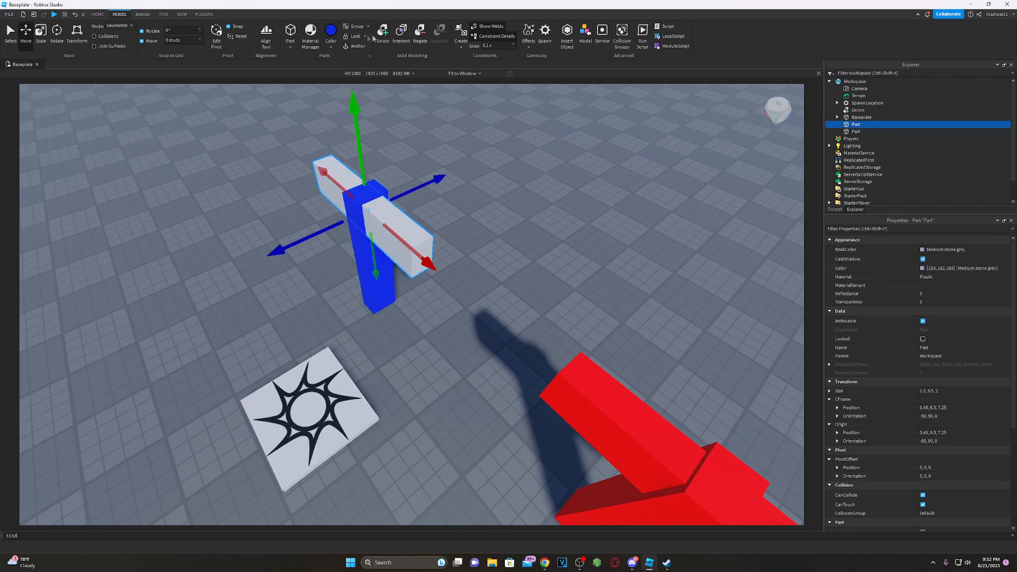
left_click(331, 47)
left_click(442, 119)
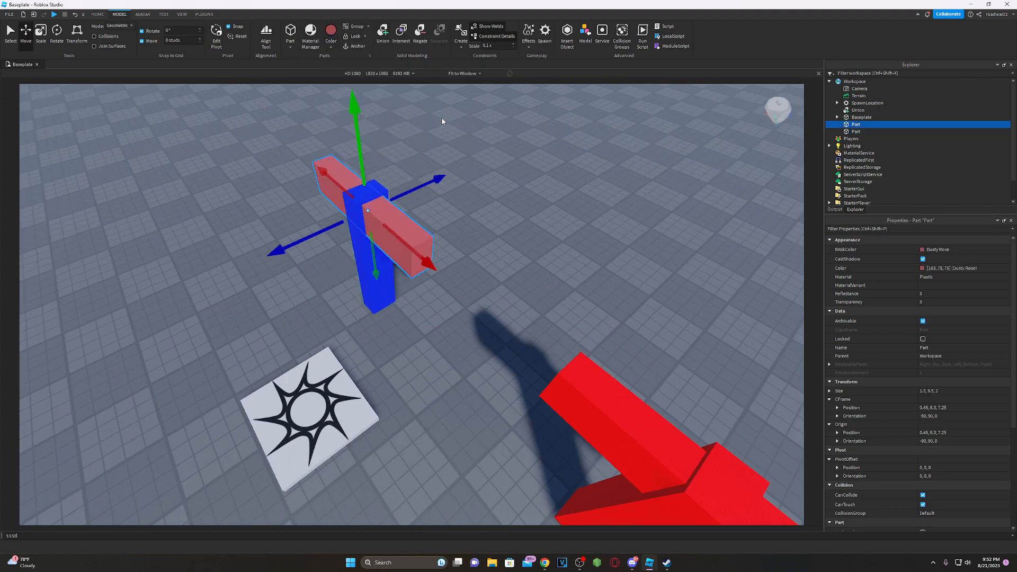
Select the blue post and the rose crossbar together and union them.
left_click(533, 262)
left_click_drag(238, 128, 470, 315)
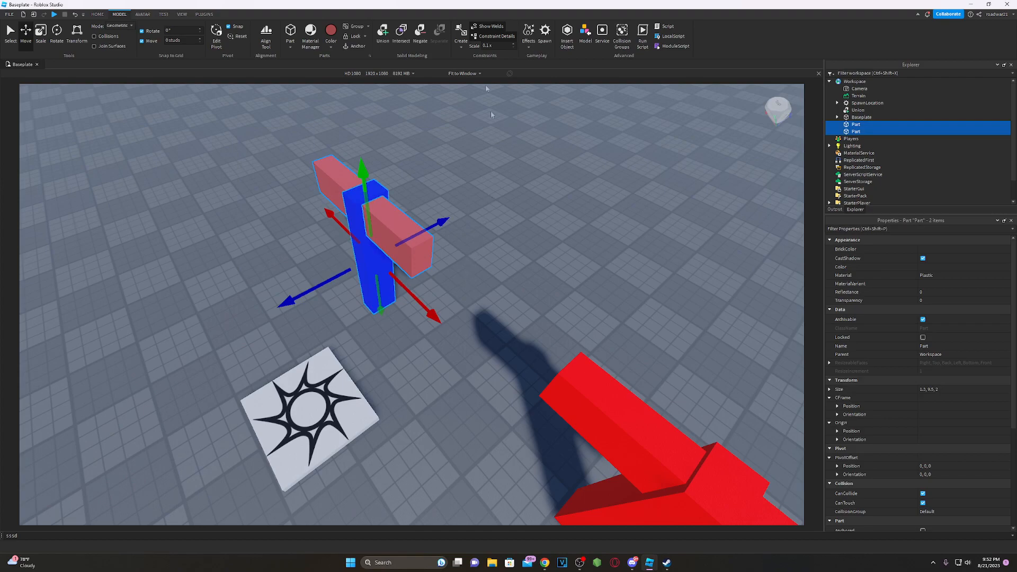
left_click(380, 40)
Move the spawn pad in front of the gap between the two T-shapes, to about -7.775, 0.248, -3.075.
left_click(555, 231)
key("a")
right_click_drag(560, 222, 560, 221)
key("a")
key("a")
key("d")
key("w")
scroll(560, 222, "down", 5)
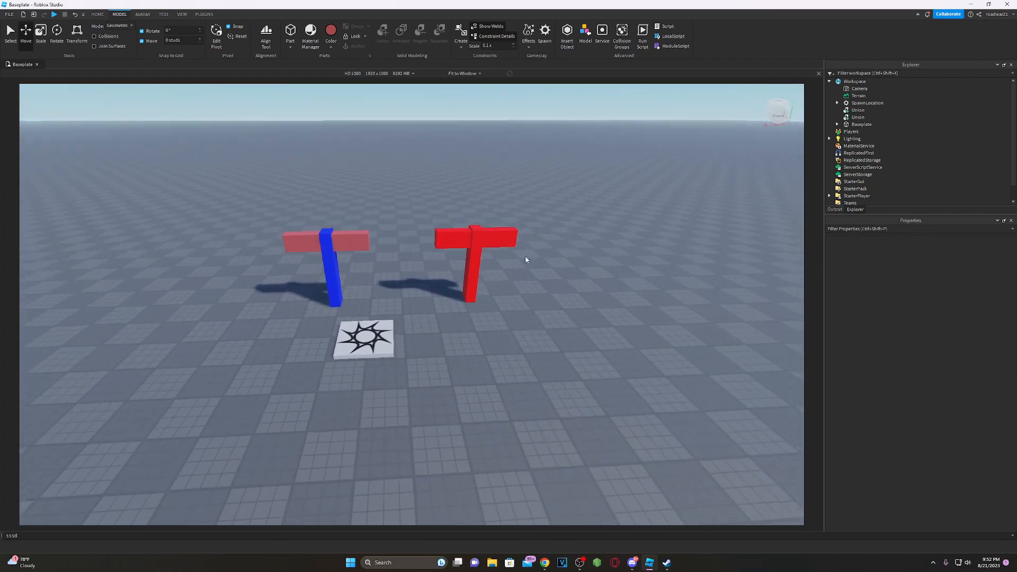
left_click_drag(335, 350, 365, 336)
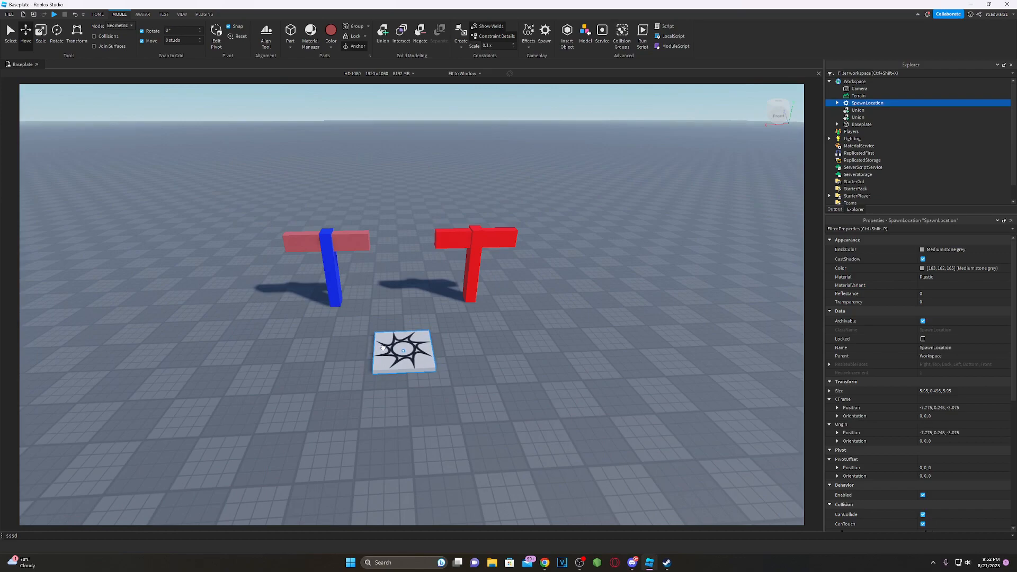
Select both T-shaped unions and group them repeatedly into a stack of nested models.
left_click(388, 289)
right_click_drag(388, 289, 389, 285)
key("a")
key("a")
key("d")
key("d")
left_click(427, 250)
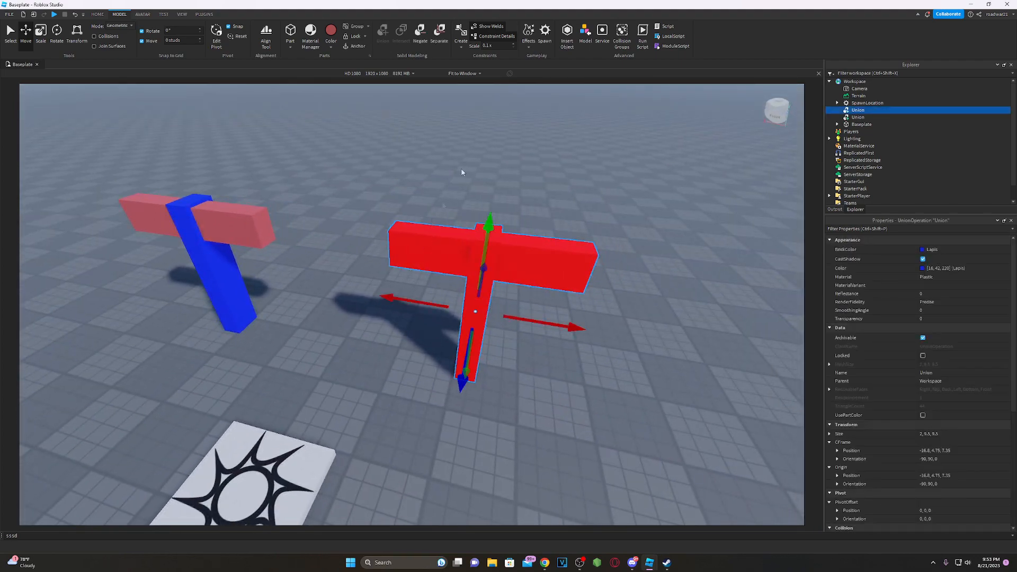
left_click(335, 237)
left_click(458, 264)
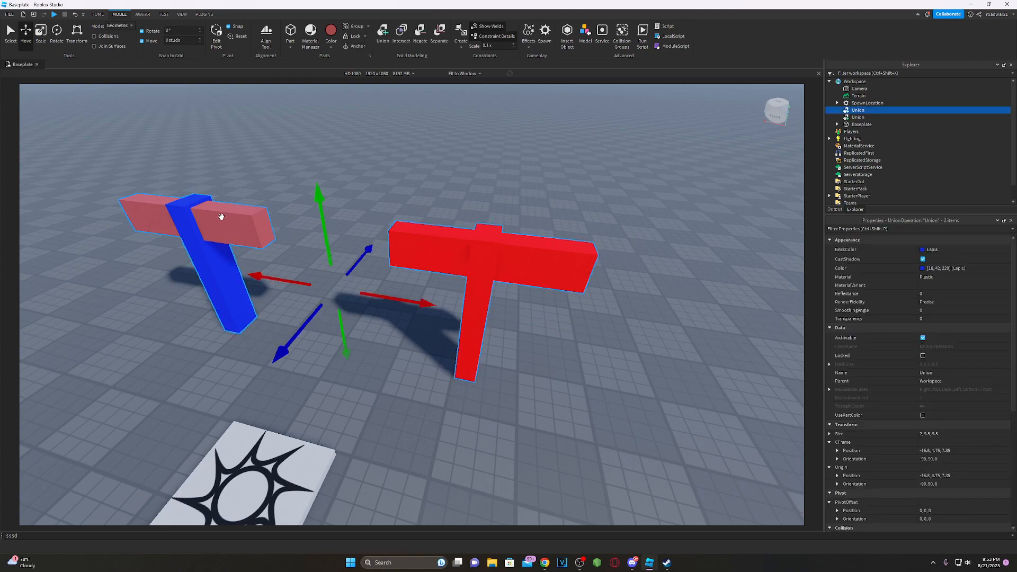
left_click(353, 27)
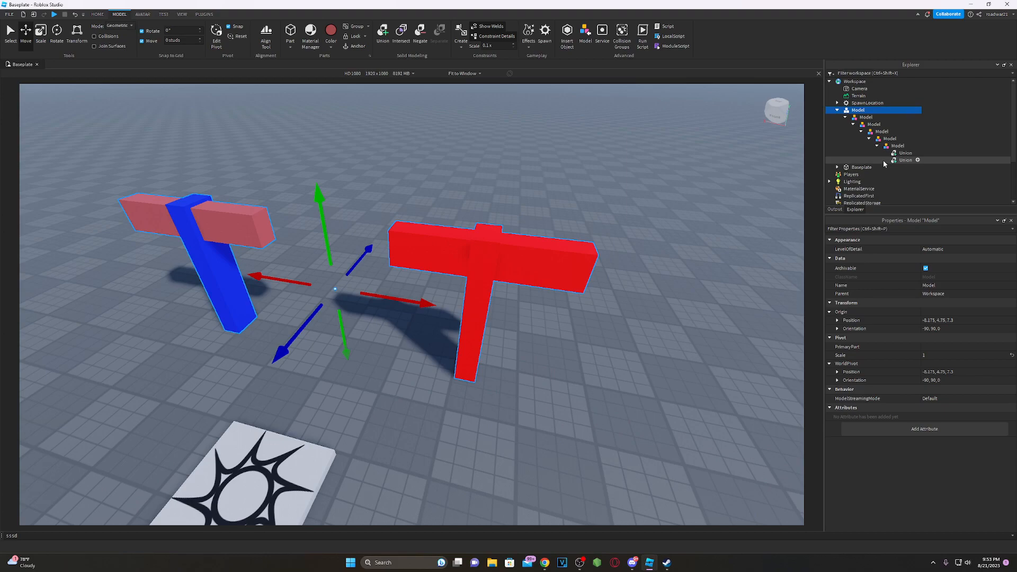
Deselect the grouped T-shapes and select the whole model again.
left_click(660, 368)
scroll(595, 277, "down", 5)
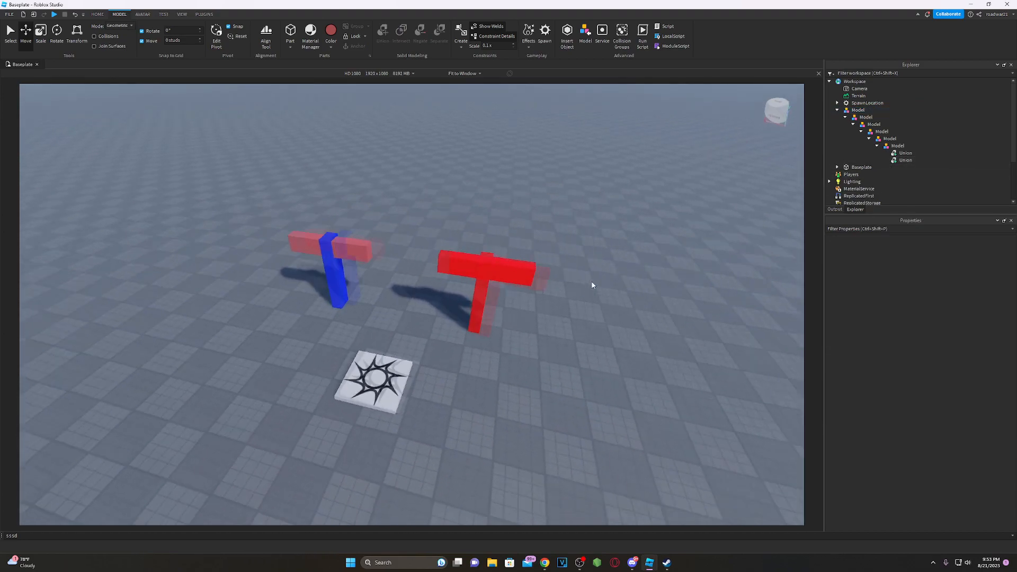
scroll(592, 285, "up", 5)
left_click(604, 284)
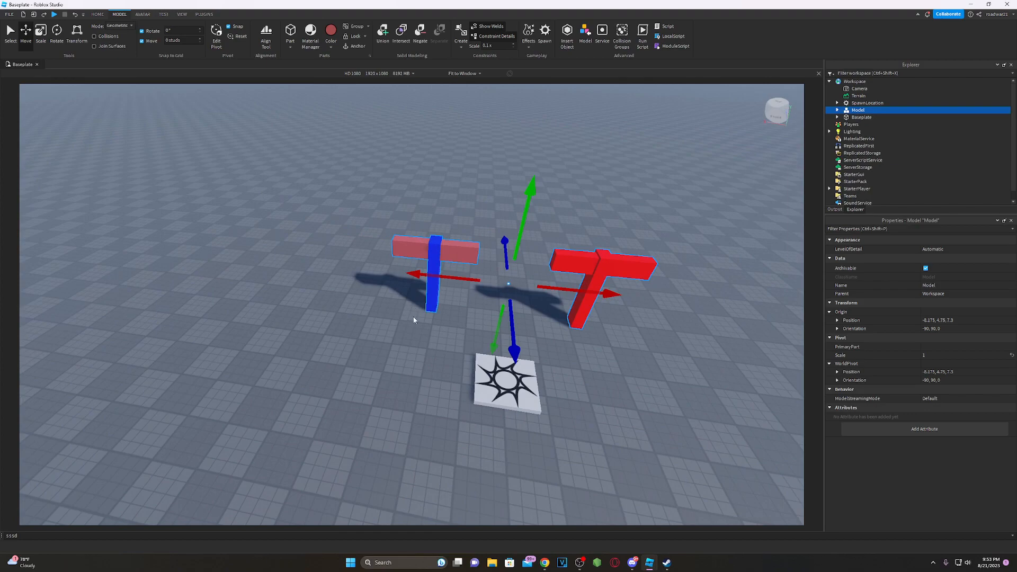
Deselect the model and look over the grouped T-shapes and the spawn pad from several angles.
left_click(413, 320)
right_click_drag(504, 353, 505, 353)
key("w")
key("d")
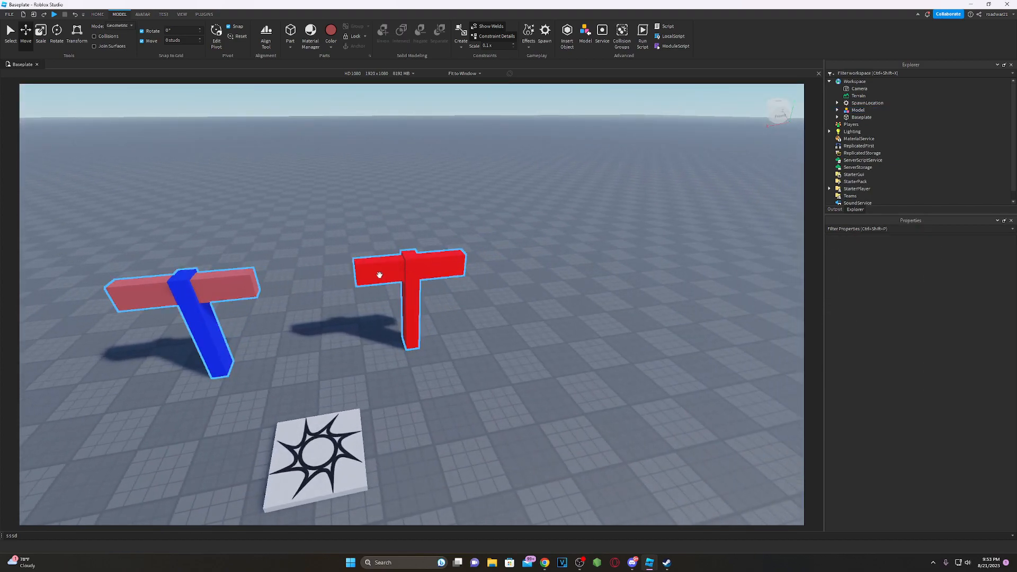
left_click(314, 379)
right_click_drag(336, 379, 336, 379)
key("s")
key("a")
key("w")
key("a")
key("a")
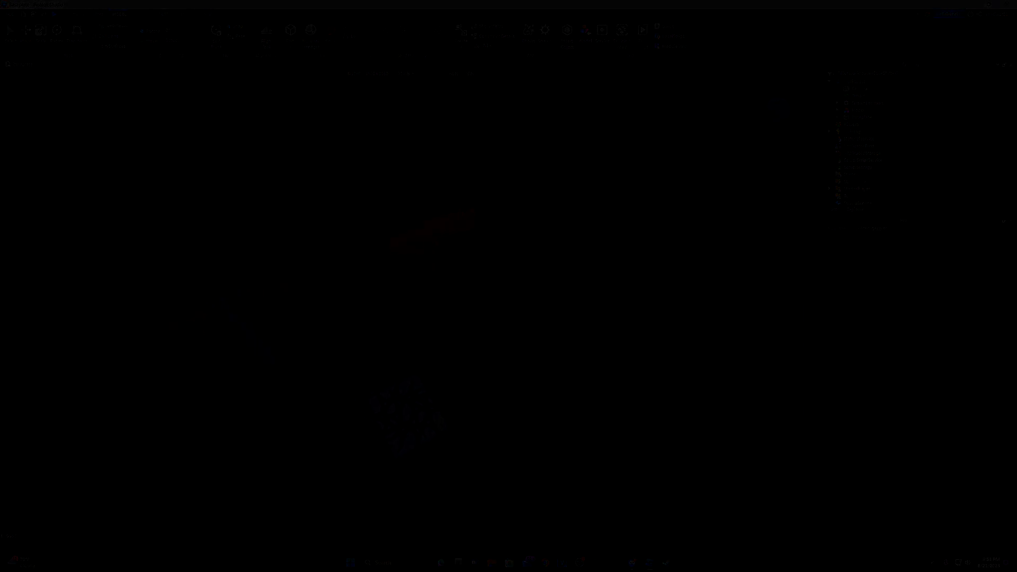